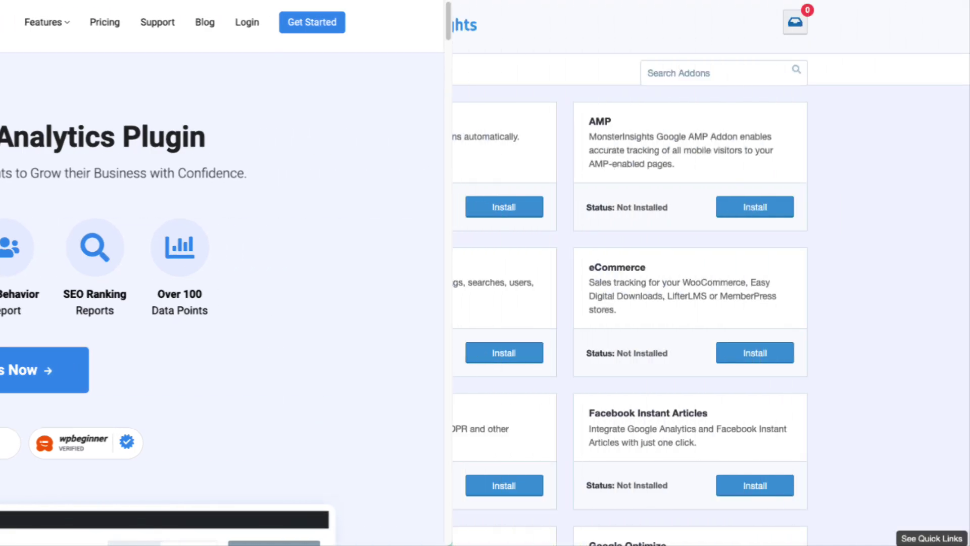
Install the MonsterInsights PPC Tracking addon.
scroll(279, 196, "down", 5)
scroll(279, 196, "down", 4)
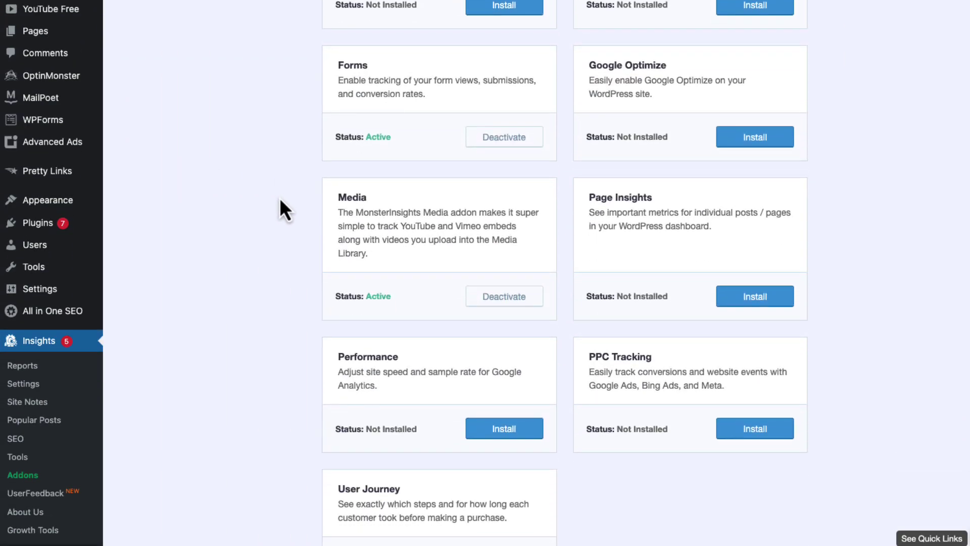
left_click(757, 419)
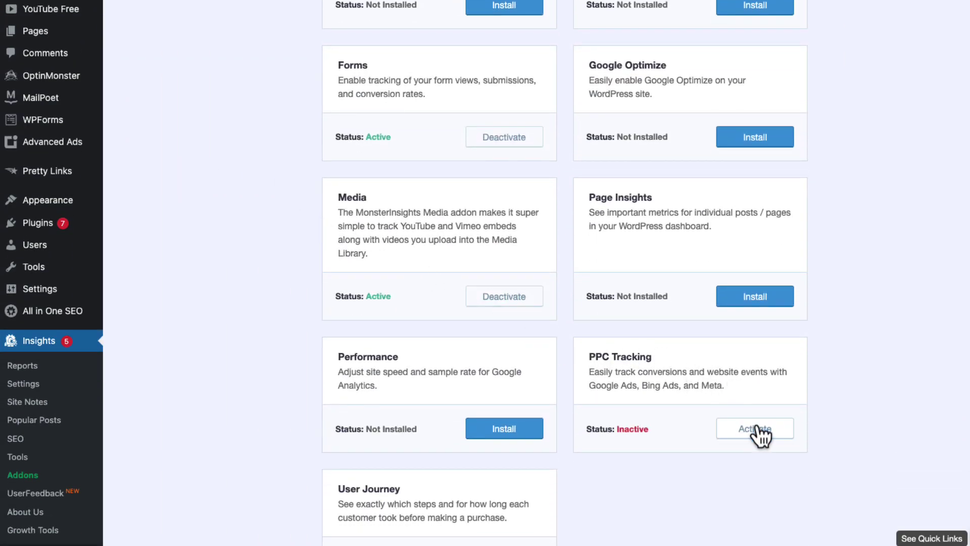
Paste the copied tag into the Microsoft Ads Tag ID field on the Conversions settings tab.
left_click(38, 385)
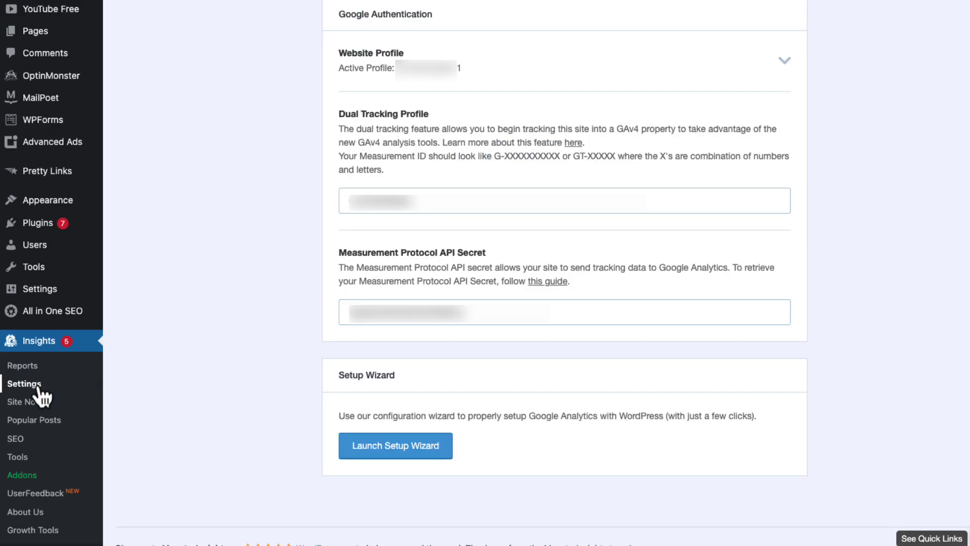
scroll(364, 251, "up", 2)
left_click(581, 71)
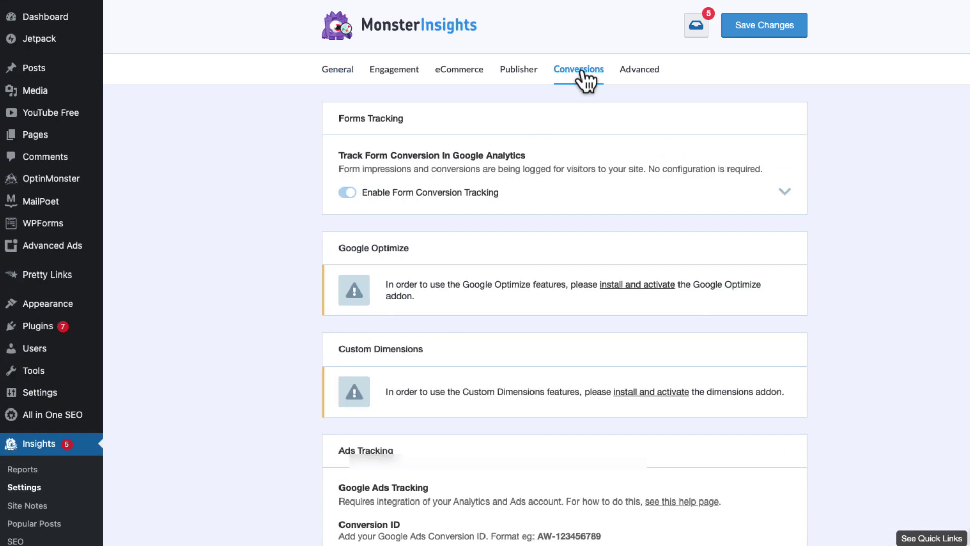
scroll(390, 217, "down", 8)
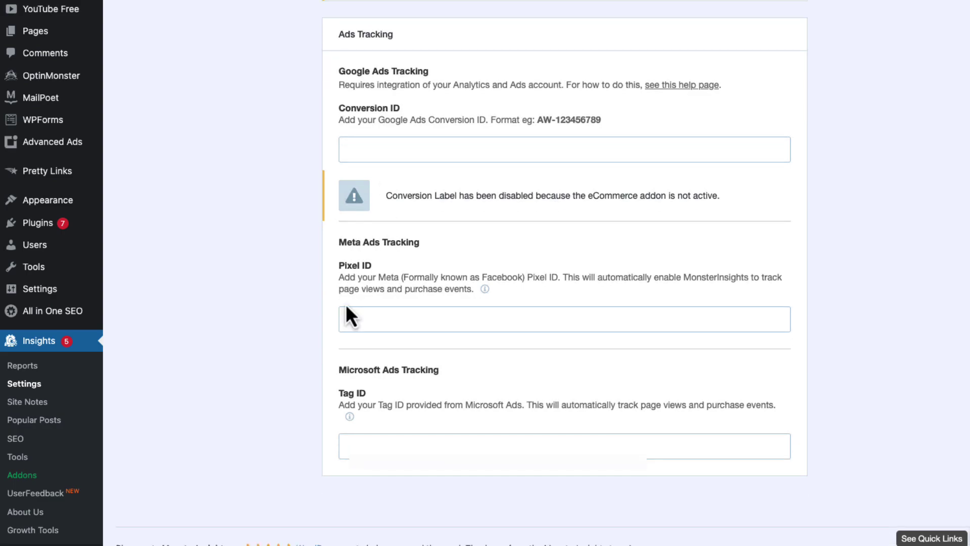
left_click(370, 447)
right_click(369, 449)
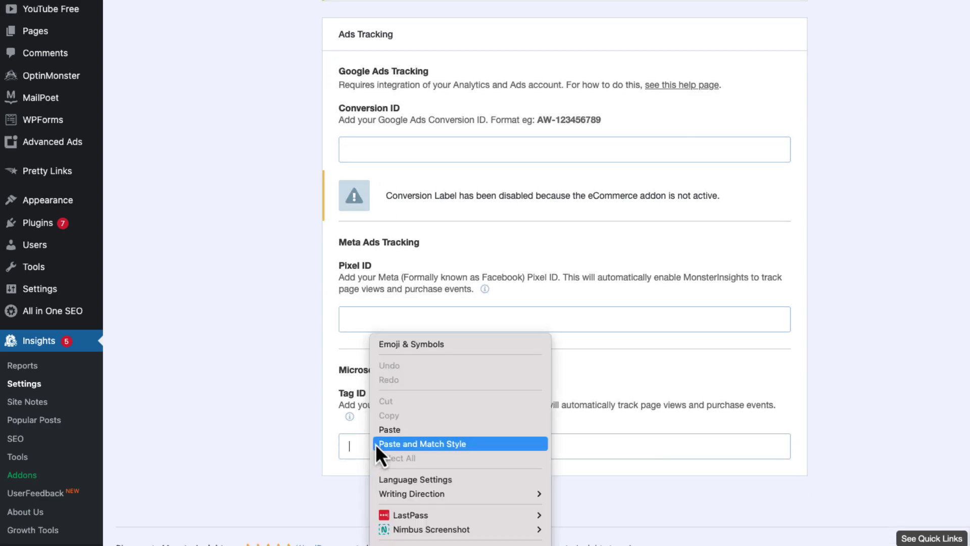
left_click(375, 445)
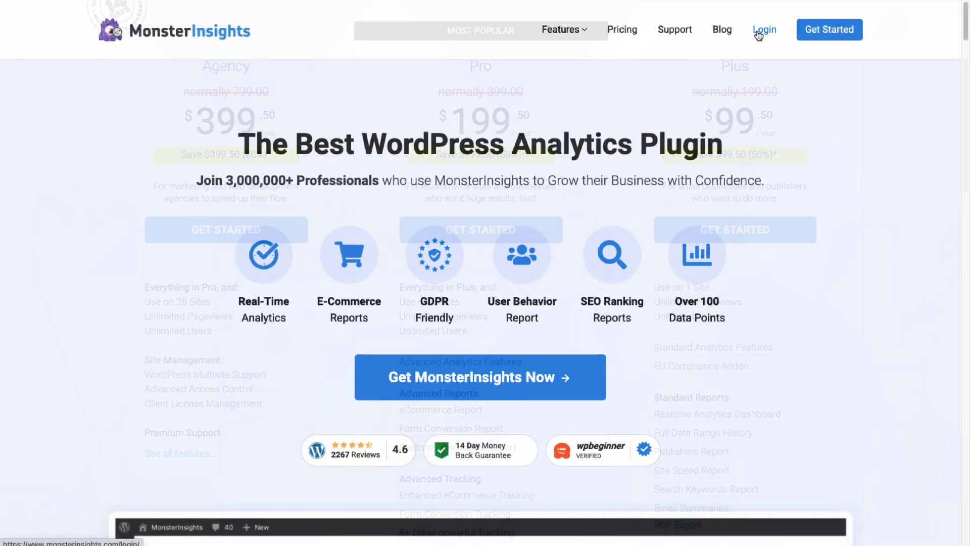
Download the MonsterInsights plugin zip from the account's license details and downloads page.
left_click(759, 31)
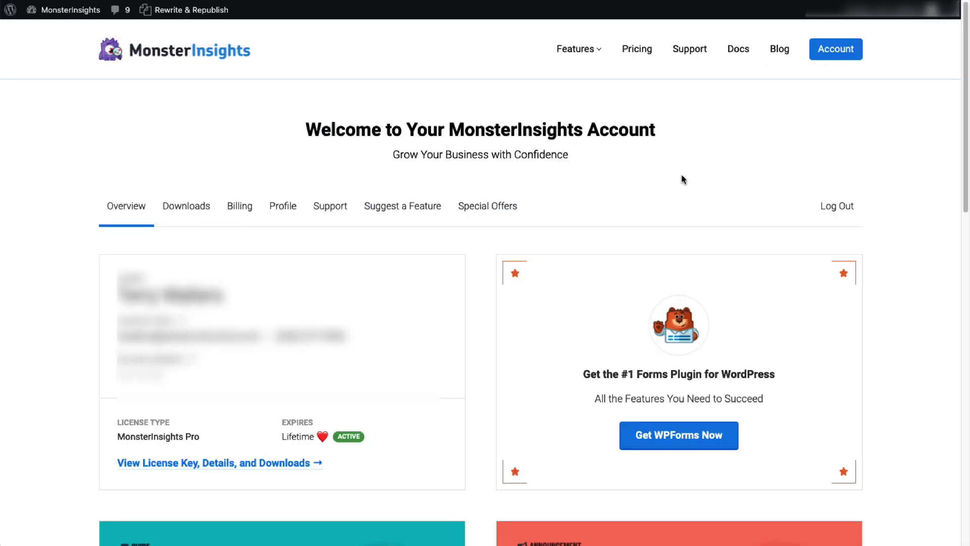
left_click(281, 463)
left_click(745, 302)
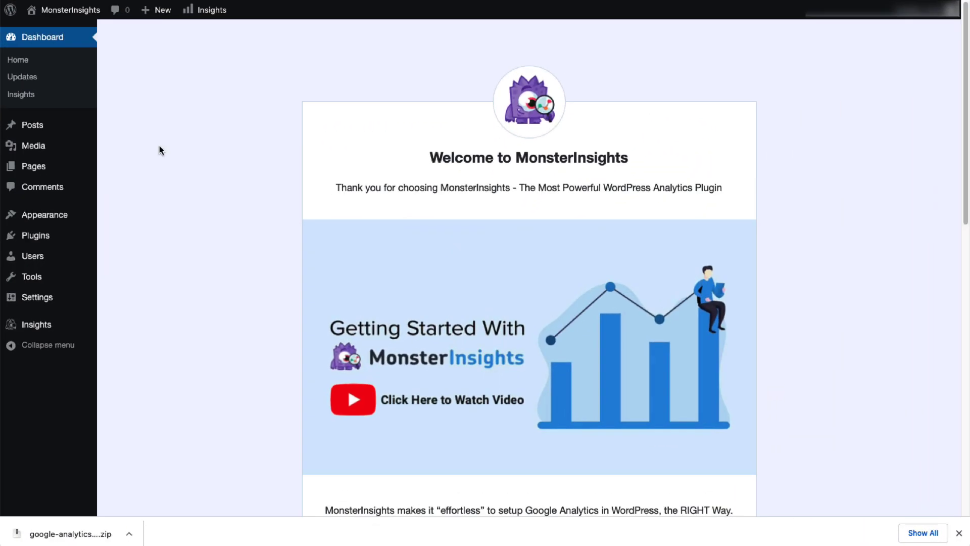
Launch the MonsterInsights wizard, save the site category, and place the caret in the License Key field.
scroll(204, 207, "down", 5)
left_click(463, 240)
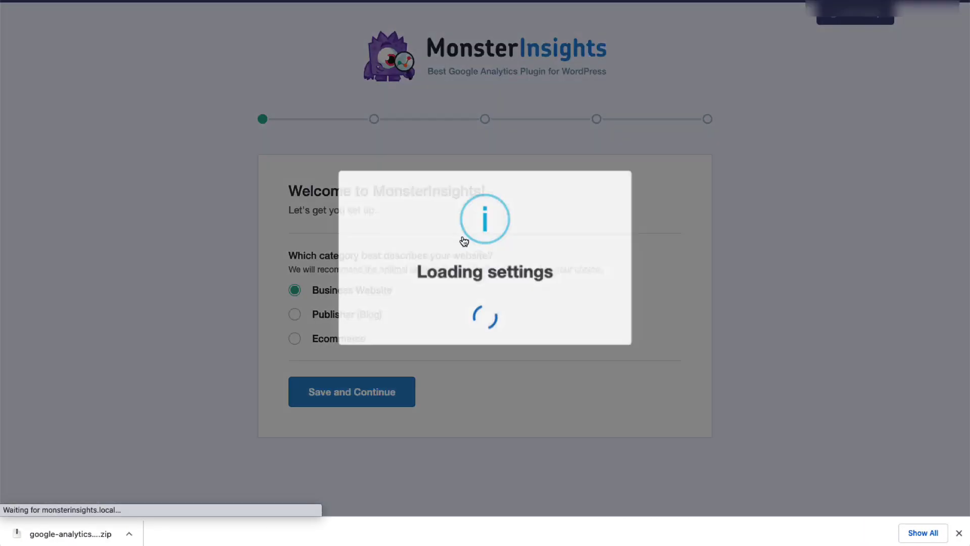
left_click(294, 338)
left_click(313, 392)
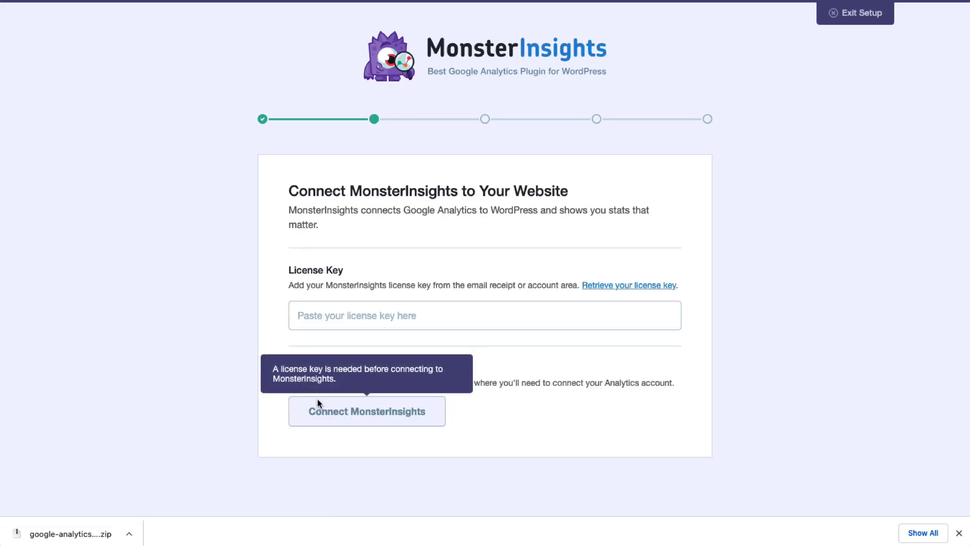
left_click(369, 314)
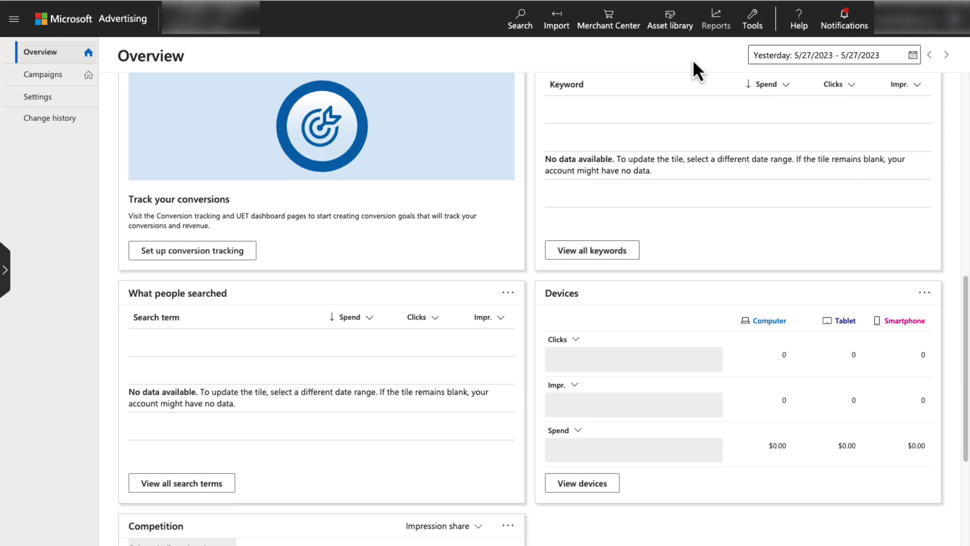
Switch the account to Expert mode and go to Conversion goals under Tools.
left_click(758, 26)
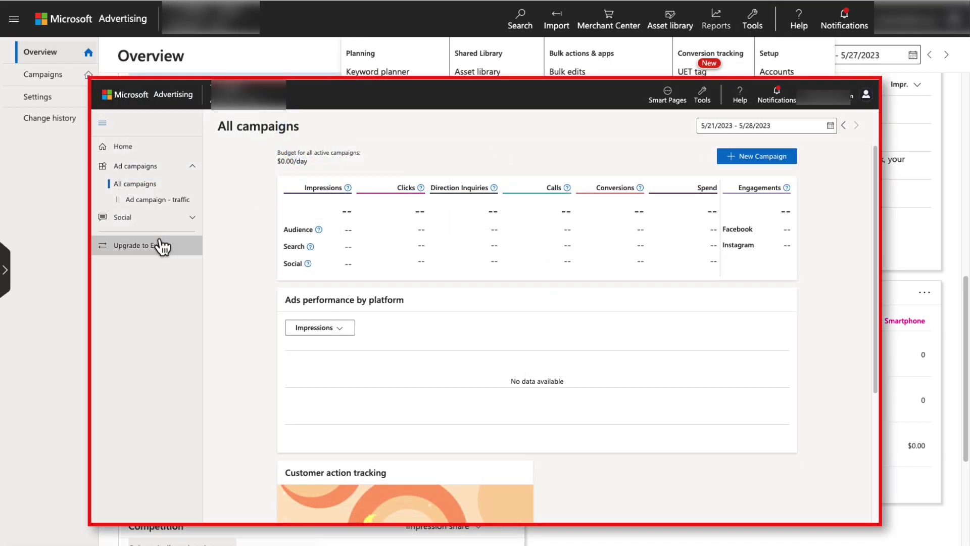
left_click(162, 246)
left_click(579, 417)
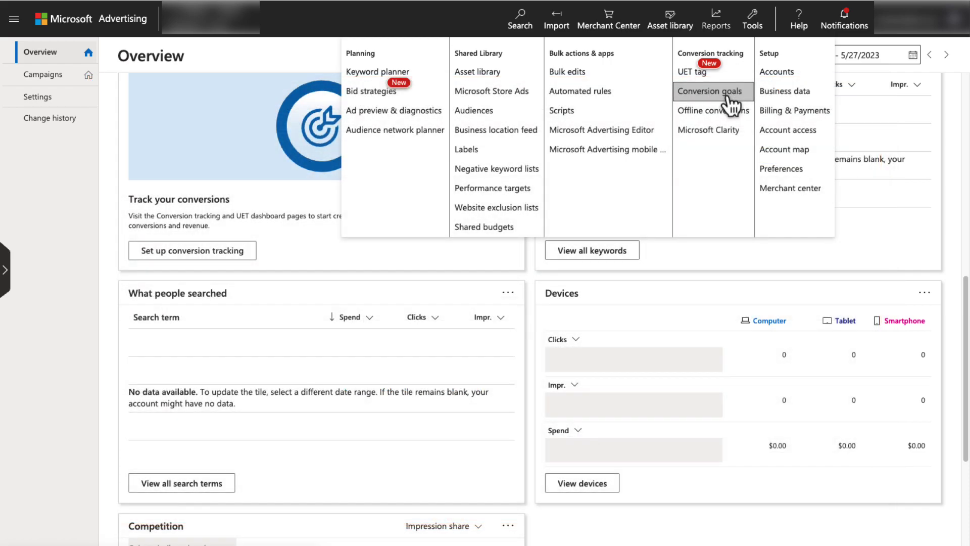
left_click(730, 104)
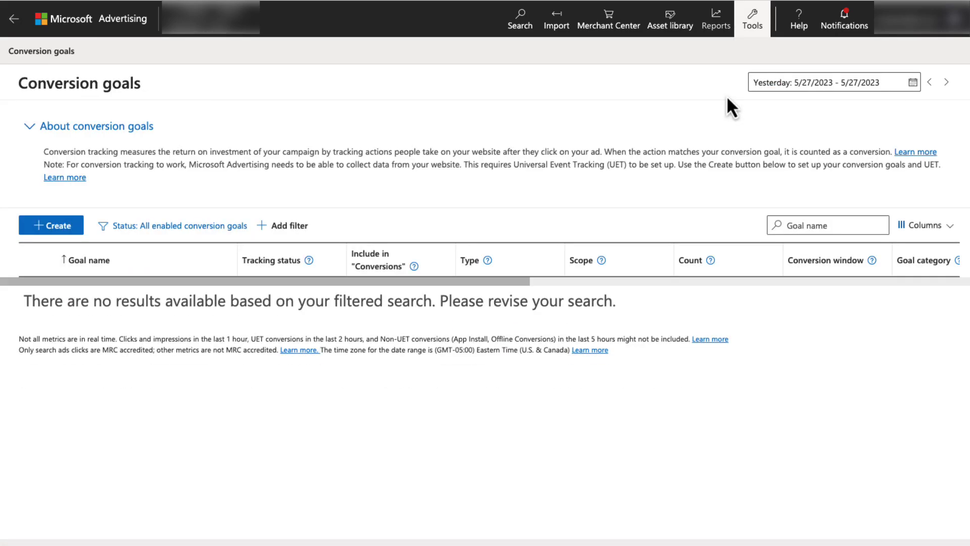
Create a new conversion goal that tracks Website conversions.
left_click(58, 225)
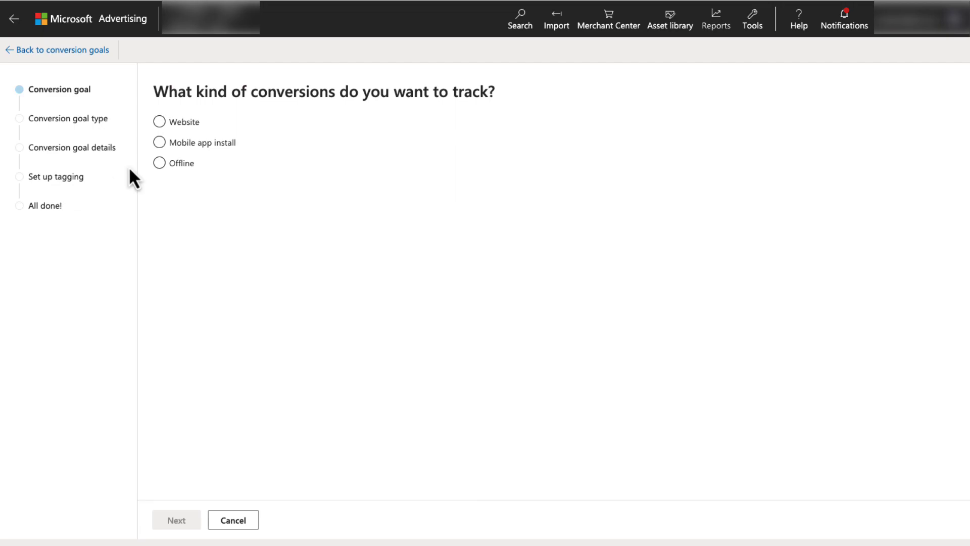
left_click(161, 123)
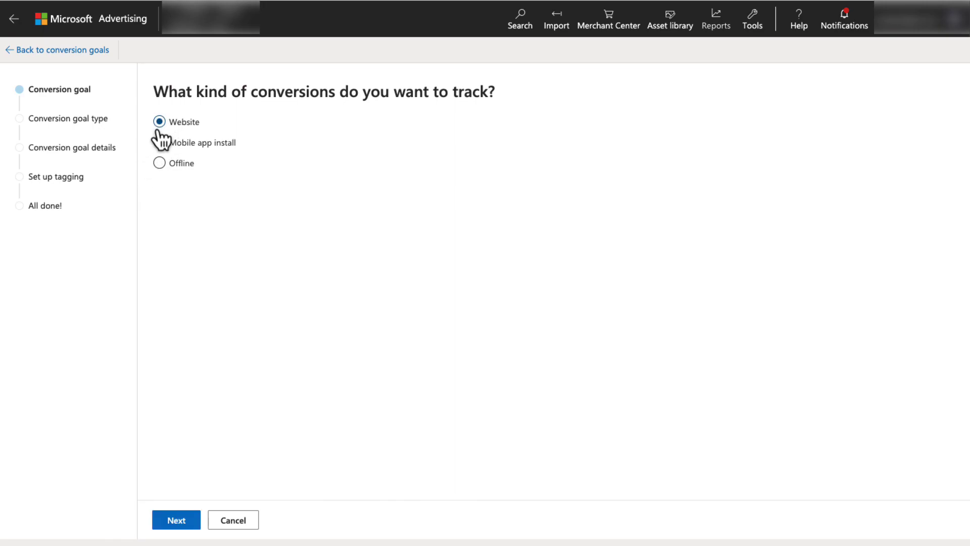
Choose Begin checkout as the goal category and Destination URL as the goal type.
left_click(174, 522)
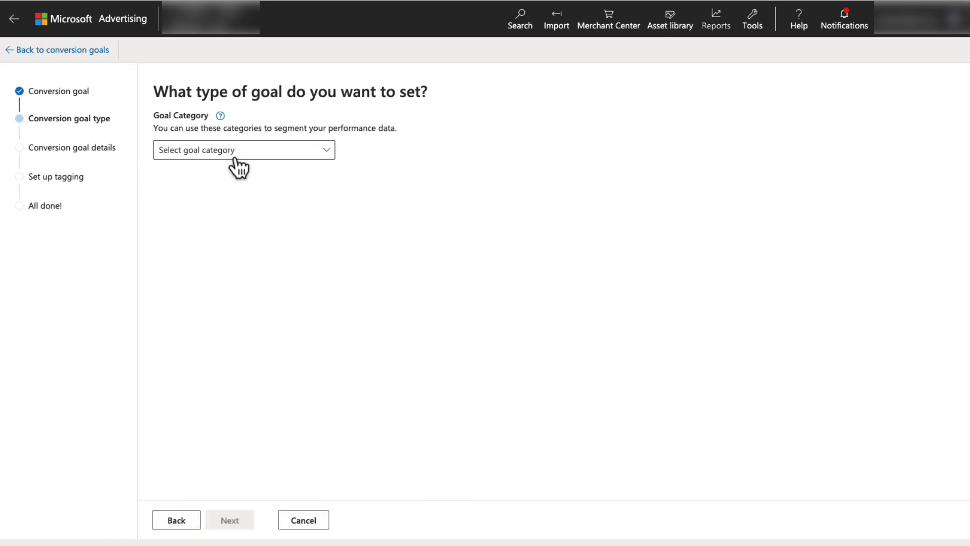
left_click(235, 156)
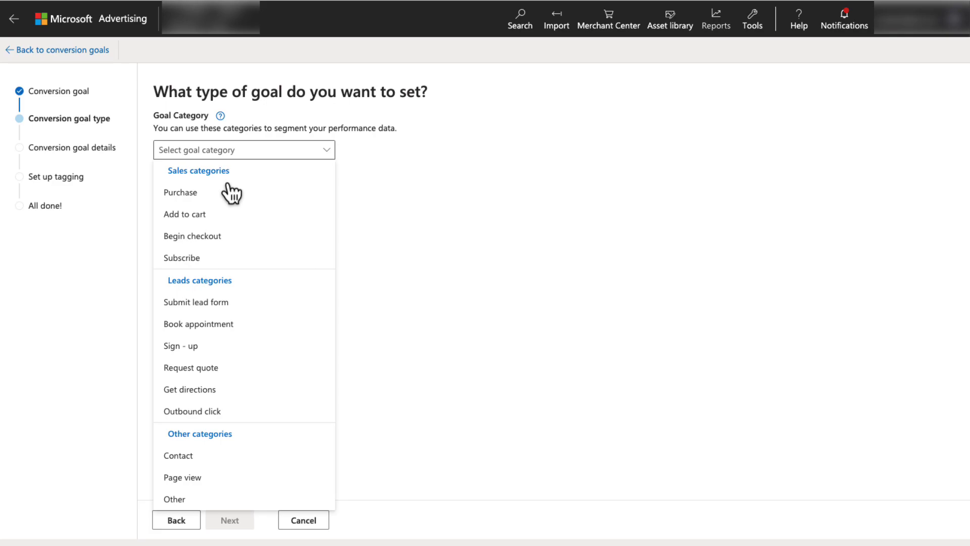
left_click(195, 246)
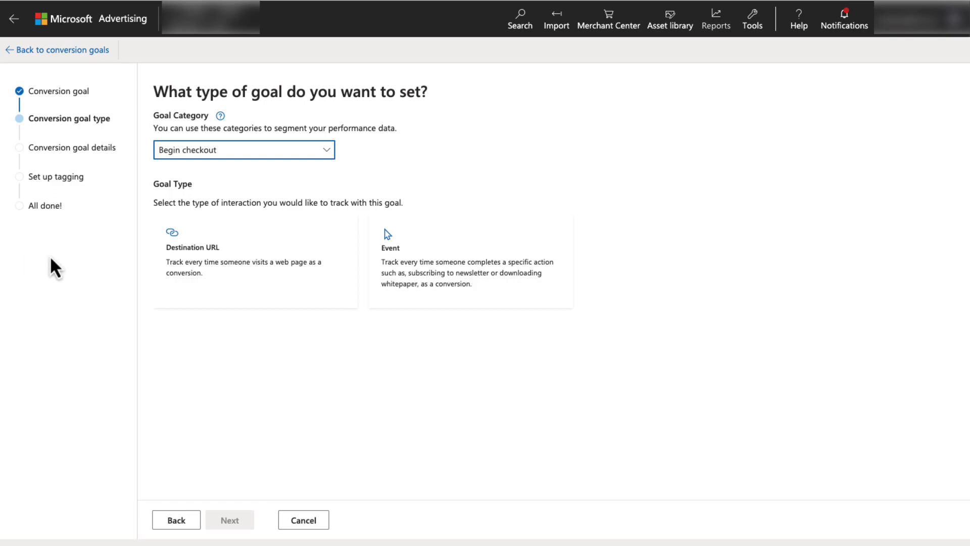
left_click(241, 262)
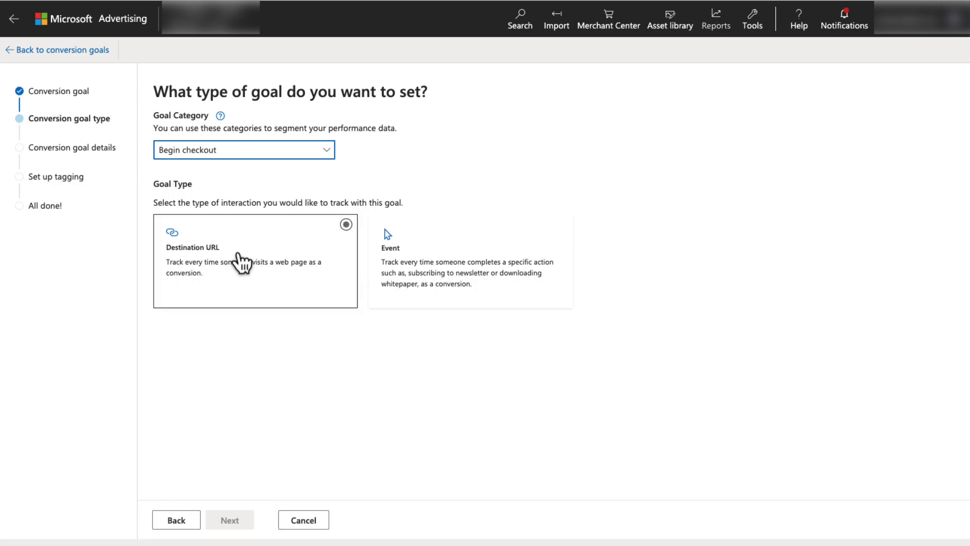
left_click(386, 255)
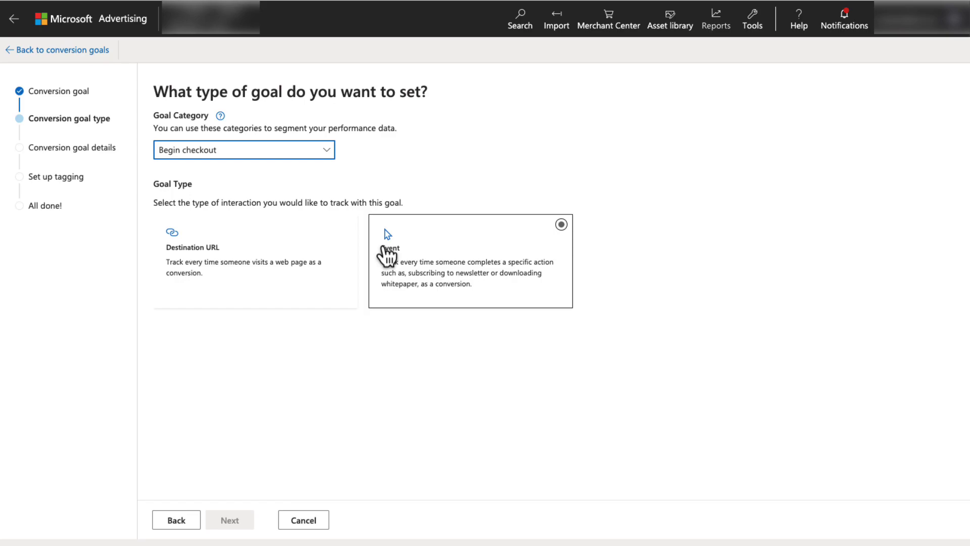
left_click(256, 248)
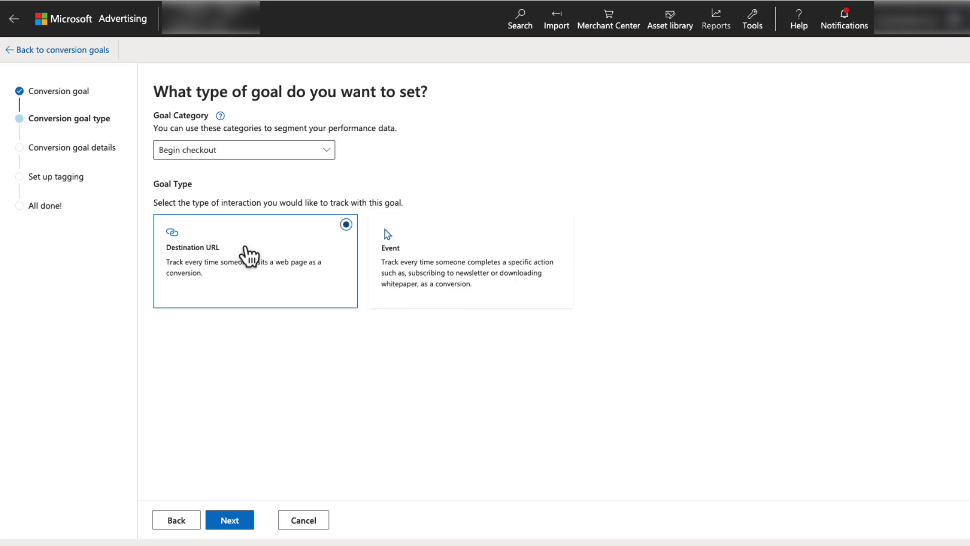
left_click(242, 523)
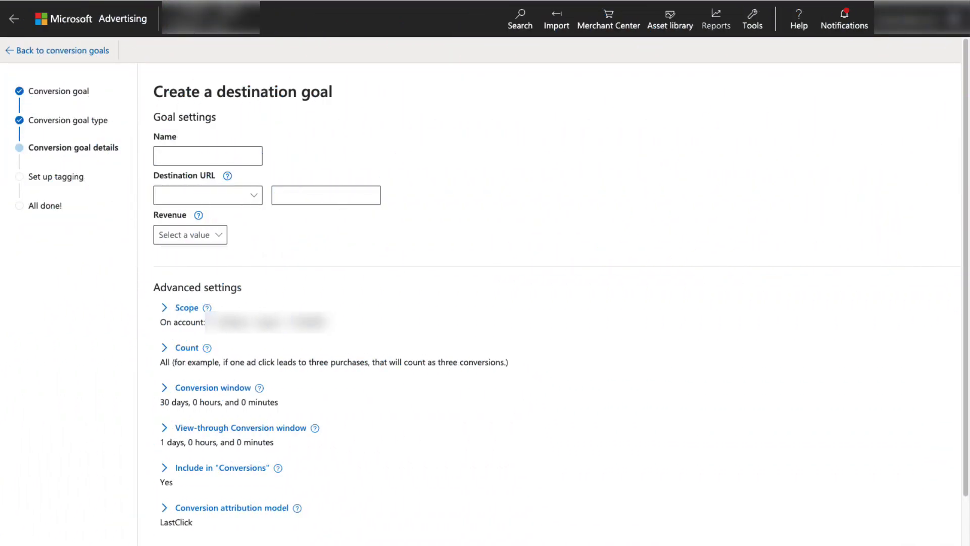
Name the goal 'Begin Checkout - URL' and match destination URLs that contain 'checkout'.
left_click(206, 158)
type("Begin Checkout - URL")
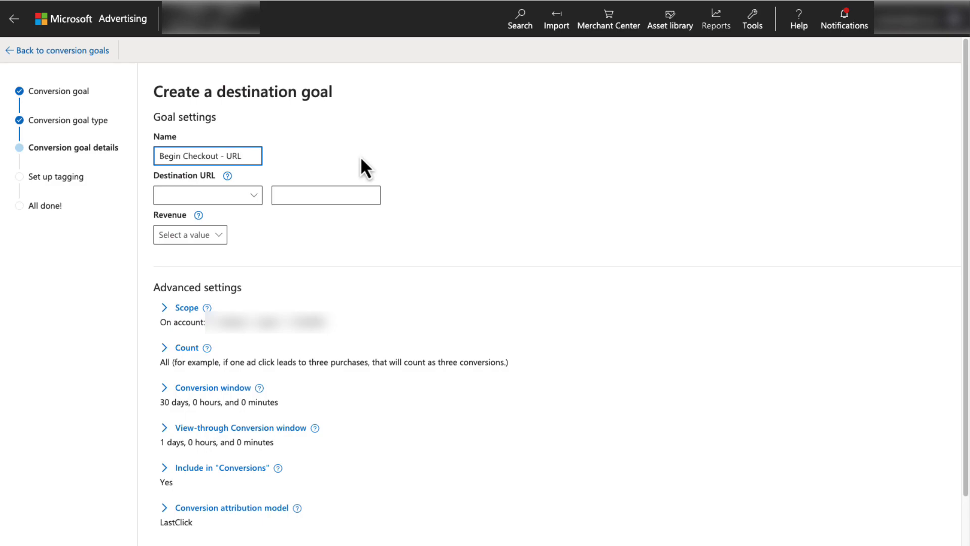
left_click(240, 207)
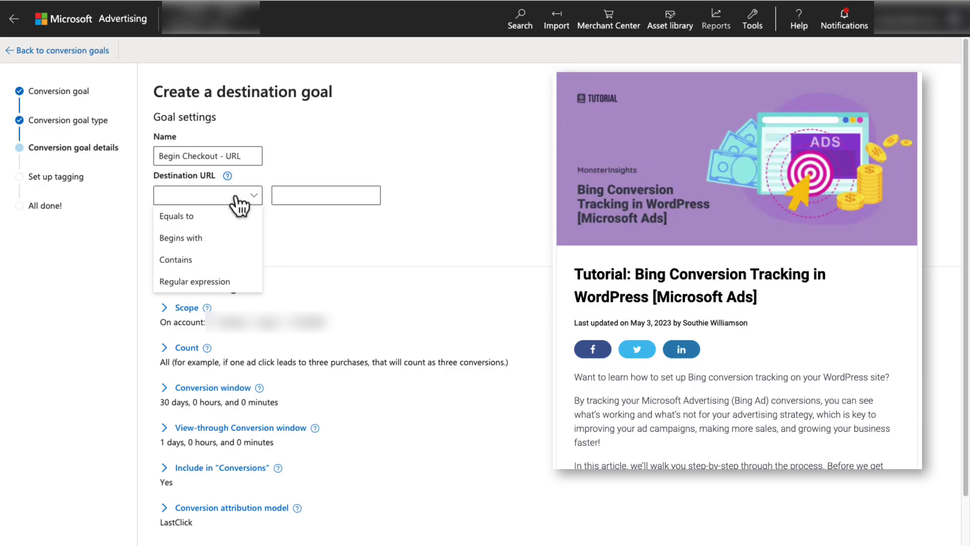
left_click(208, 259)
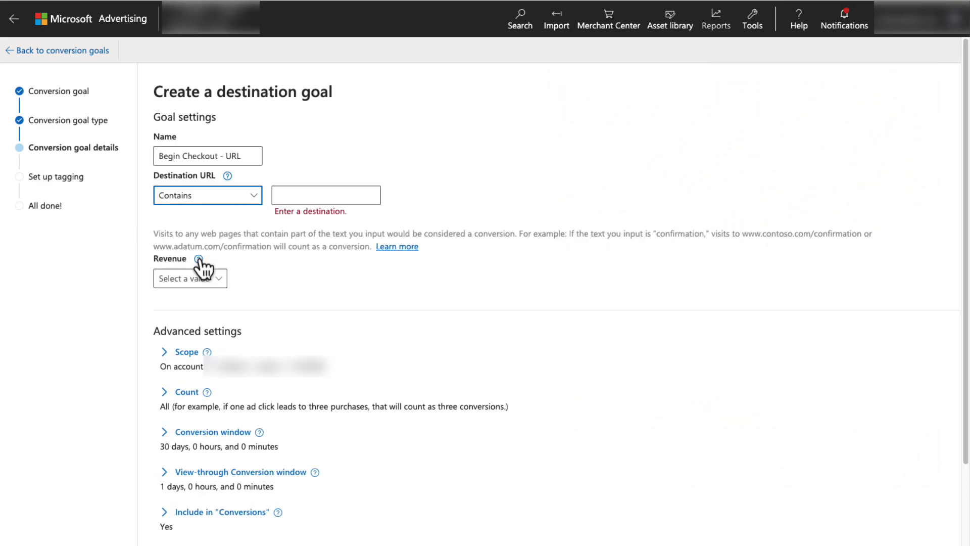
left_click(320, 192)
type("checkout")
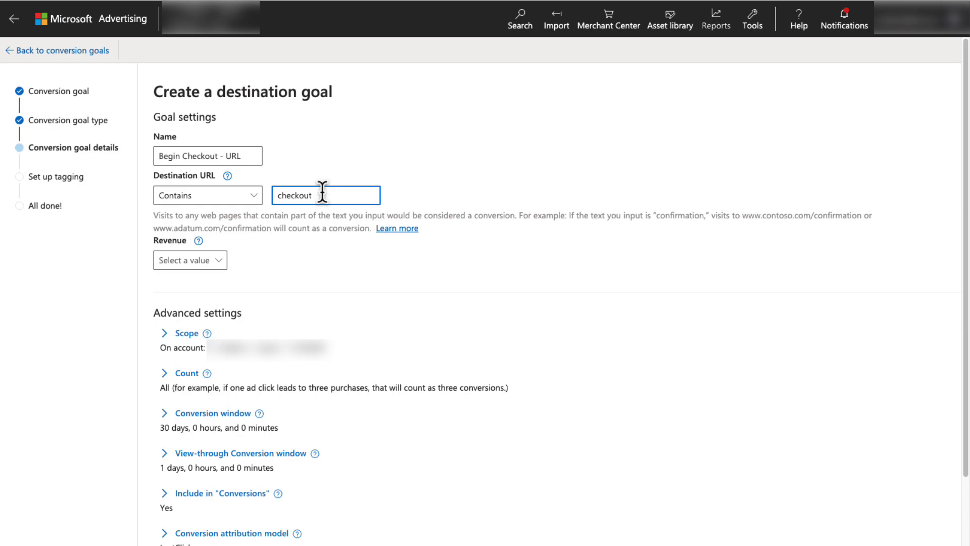
left_click(226, 260)
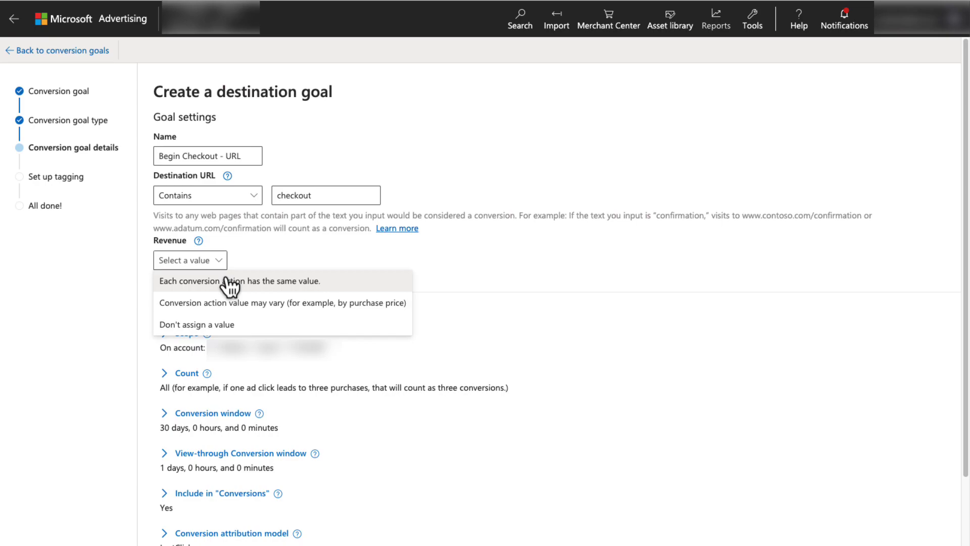
Give each conversion action the same fixed revenue value of 10 USD.
left_click(229, 286)
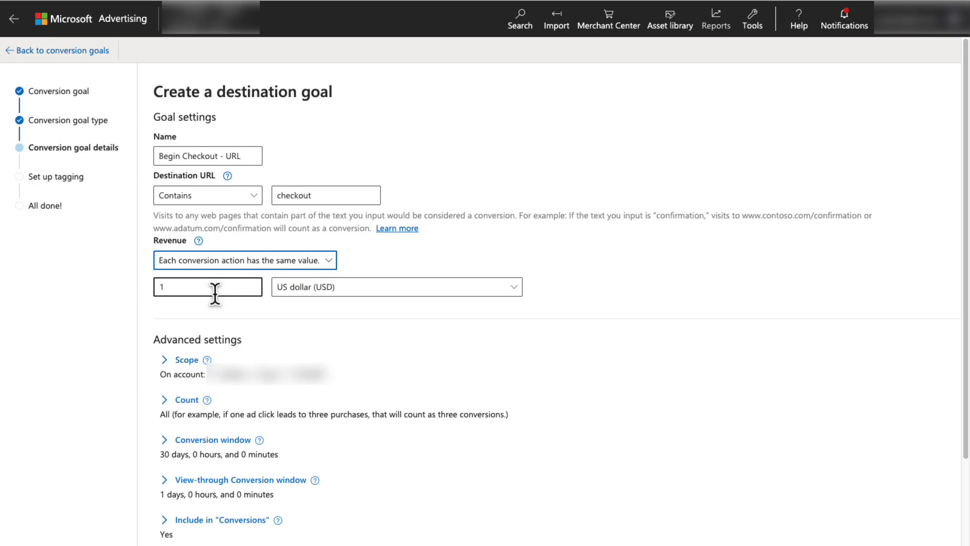
left_click(215, 288)
type("0")
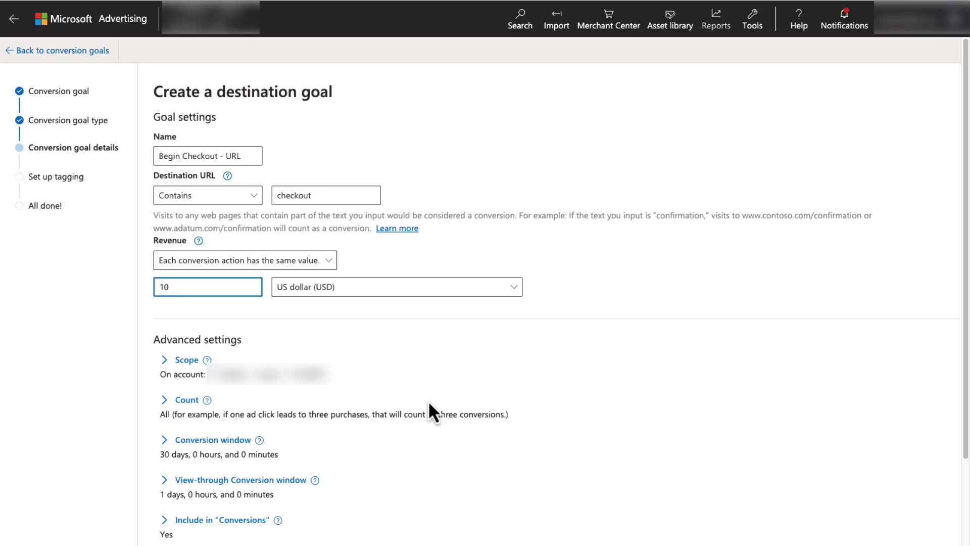
Set Advanced settings Count to Unique and continue to the tagging setup.
scroll(429, 402, "down", 3)
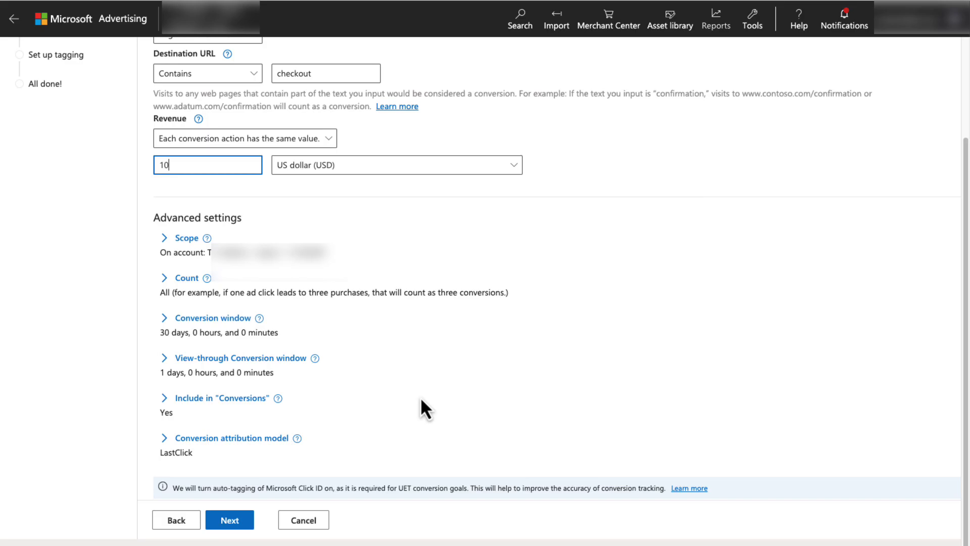
left_click(174, 283)
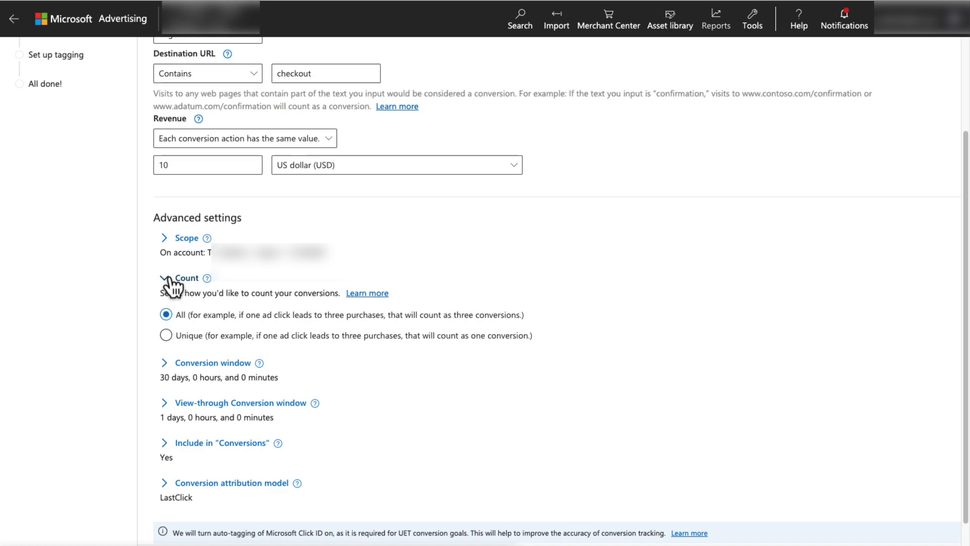
left_click(166, 335)
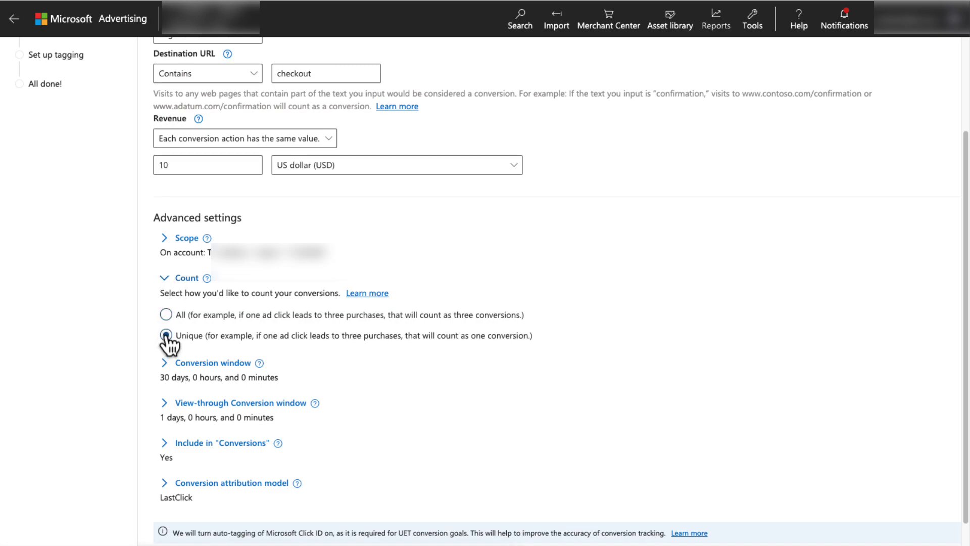
scroll(367, 357, "down", 1)
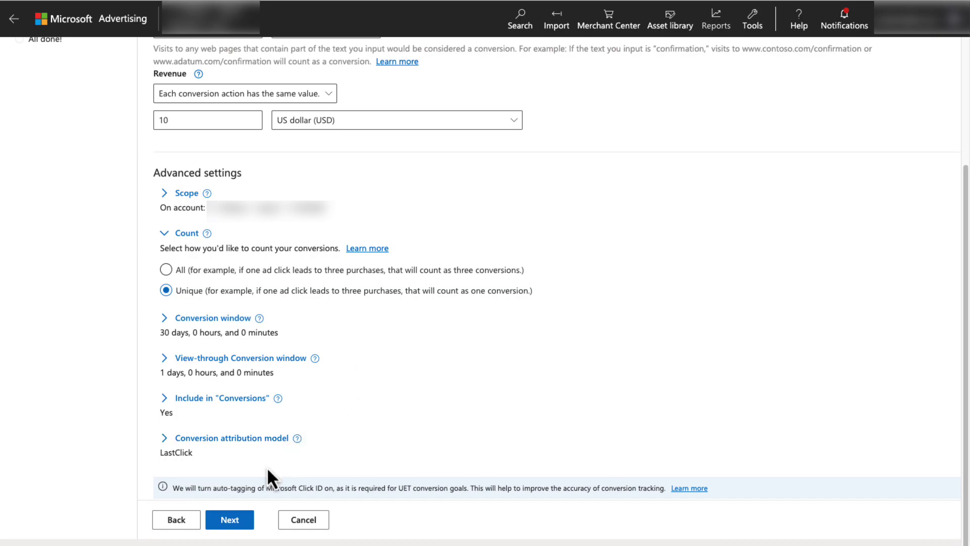
left_click(227, 523)
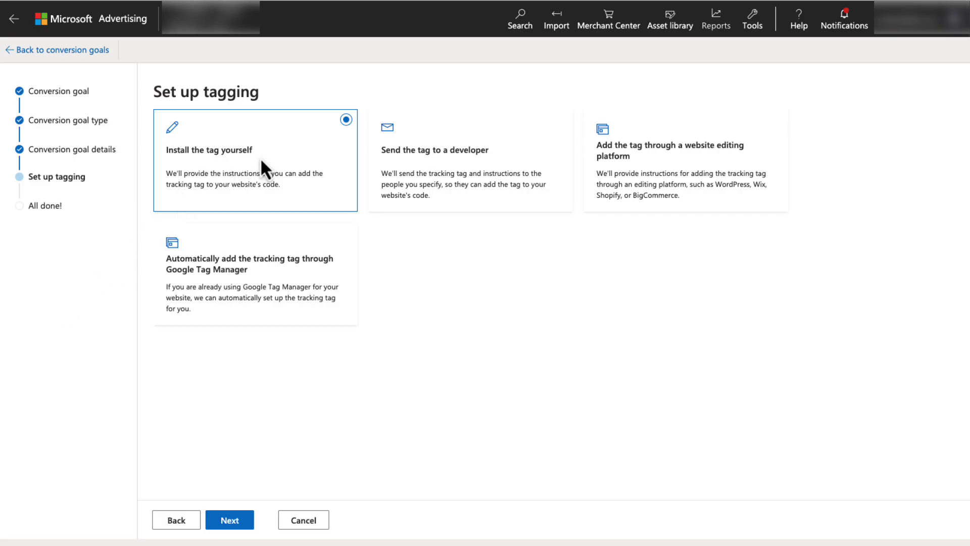
Choose 'Install the tag yourself', pass the tag page, and finish creating the goal.
left_click(245, 520)
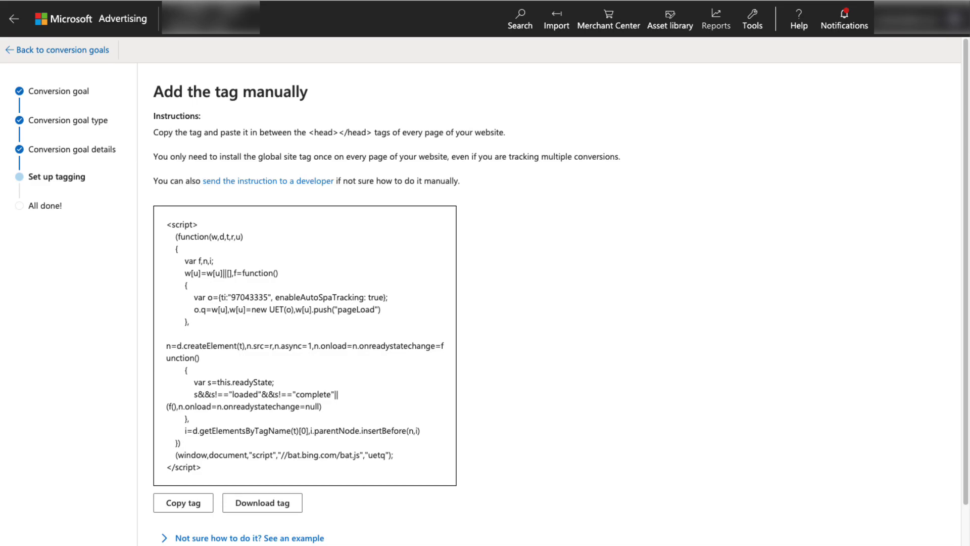
scroll(215, 456, "down", 1)
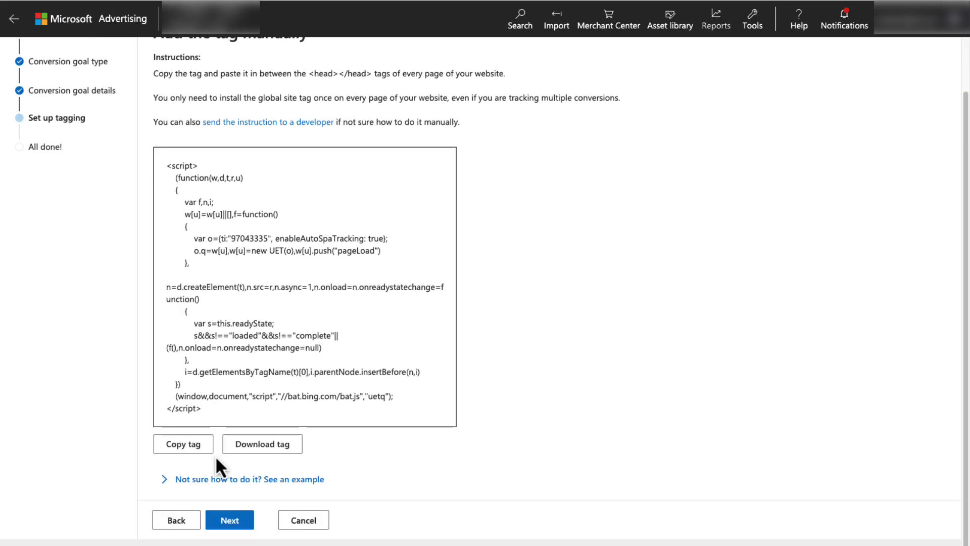
left_click(241, 522)
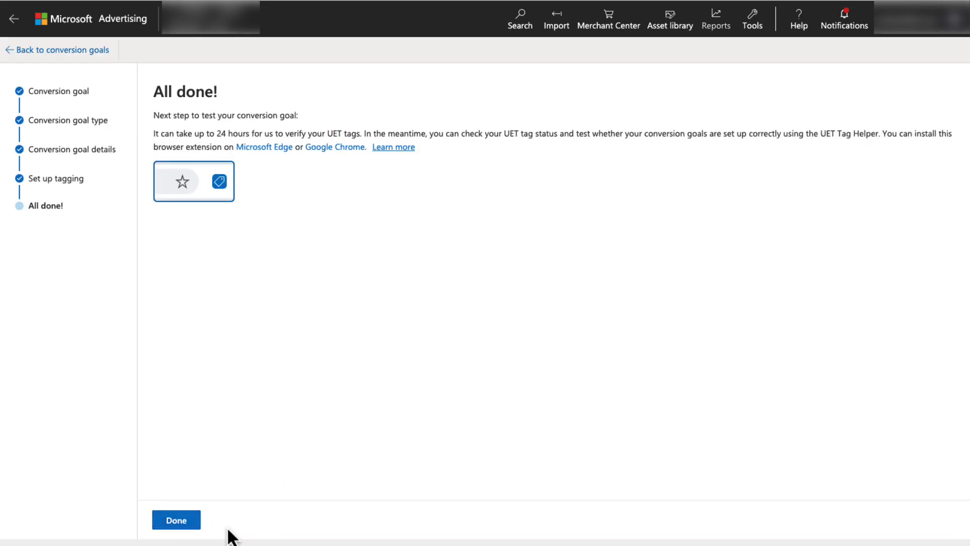
left_click(174, 522)
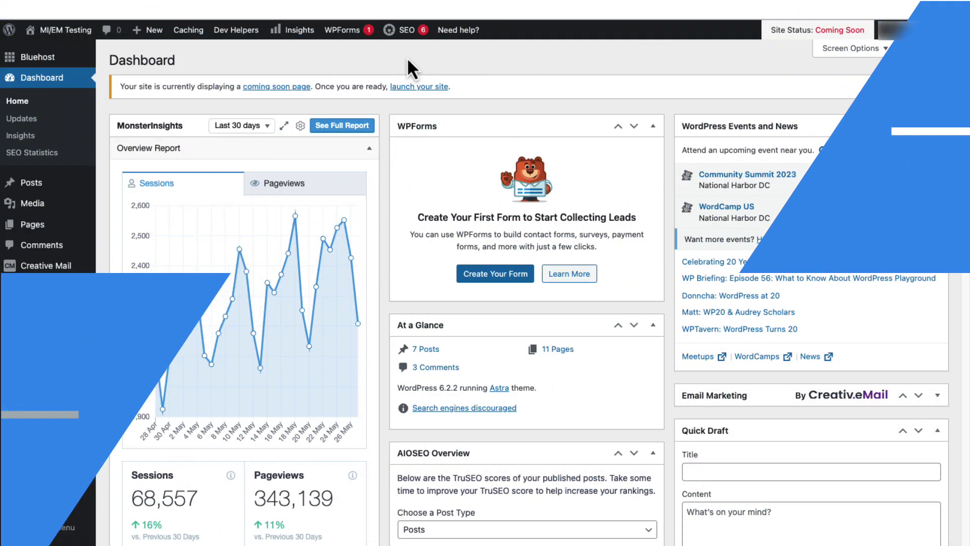
Install and activate the PPC Tracking addon from the MonsterInsights Addons page.
mouse_move(81, 486)
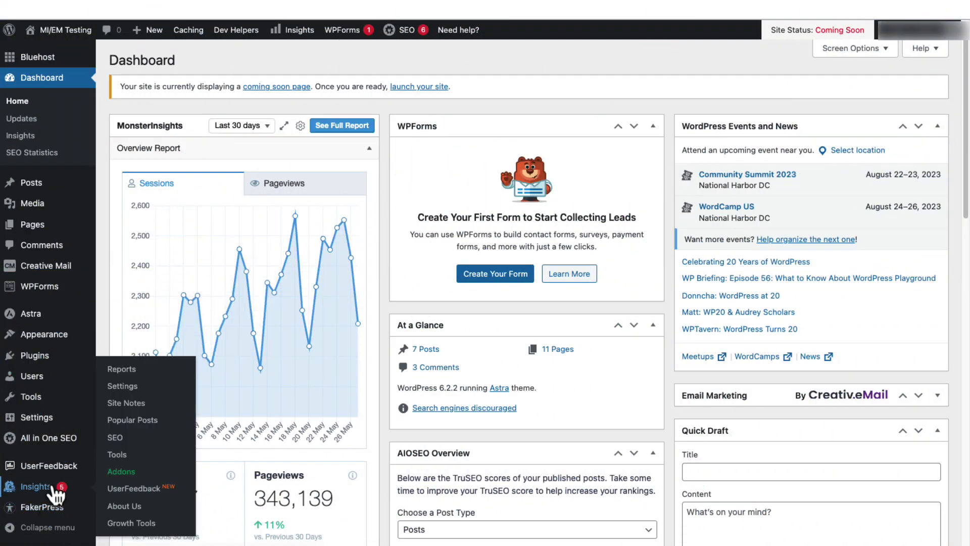
left_click(136, 485)
scroll(484, 335, "down", 10)
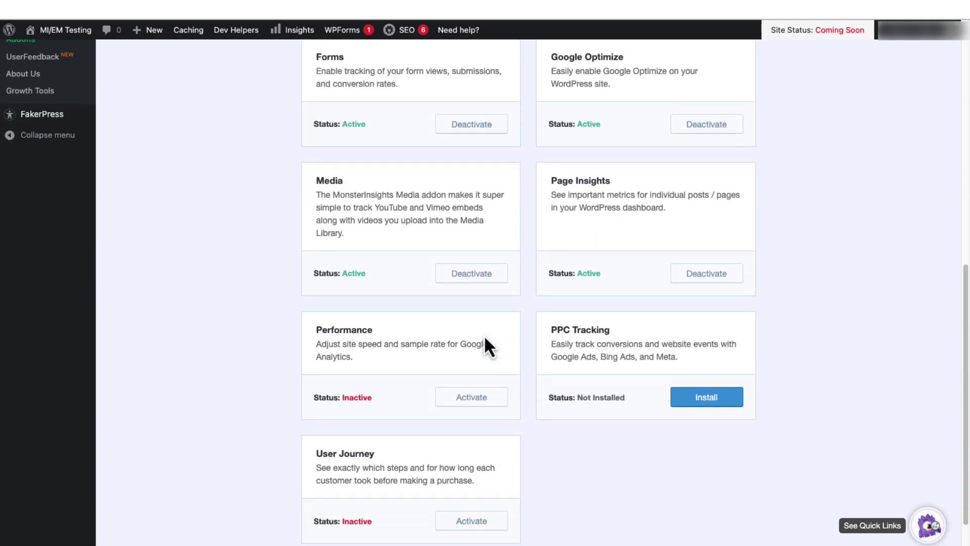
left_click(702, 334)
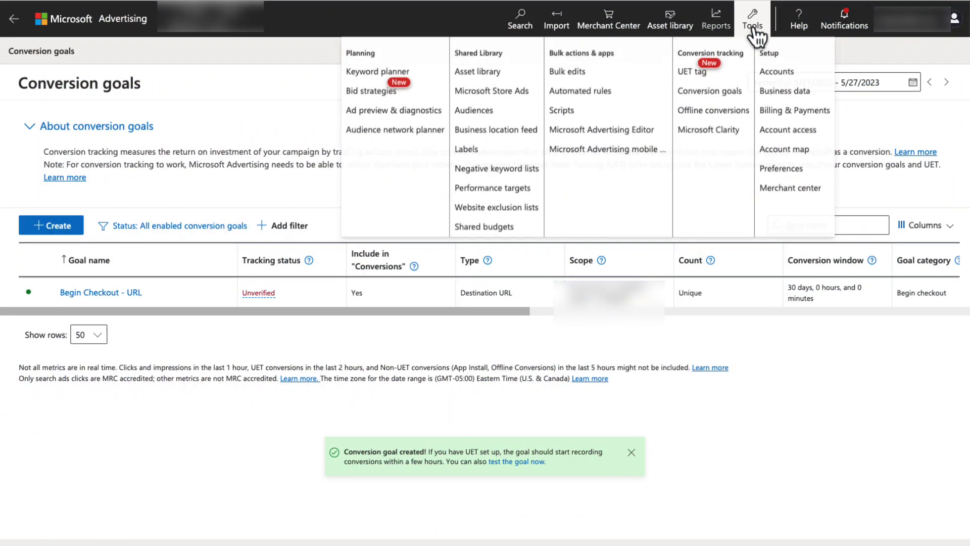
Show the UET tag list to find the DefaultTag's tag ID.
left_click(692, 76)
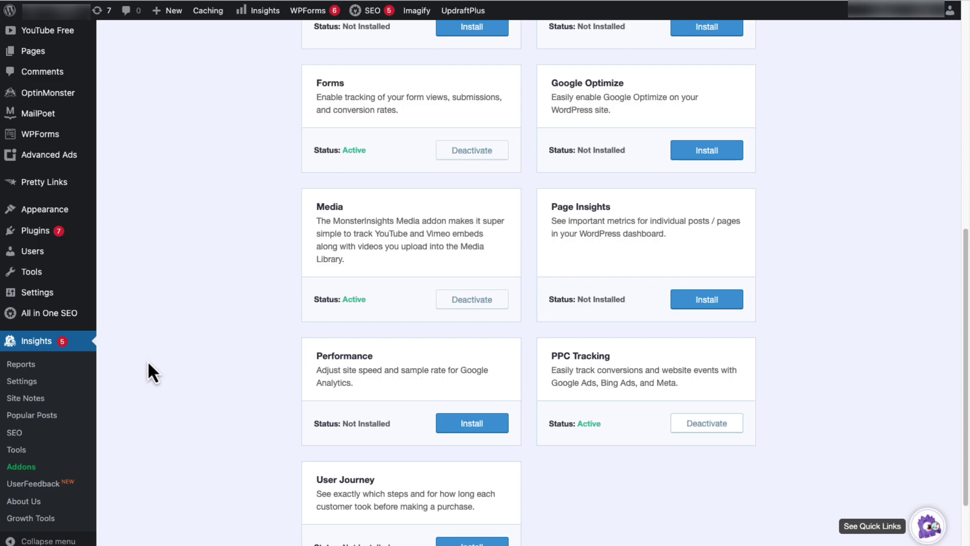
Paste the copied UET tag ID into the Conversions tab's Microsoft Ads Tag ID field and save.
left_click(31, 382)
scroll(379, 229, "up", 5)
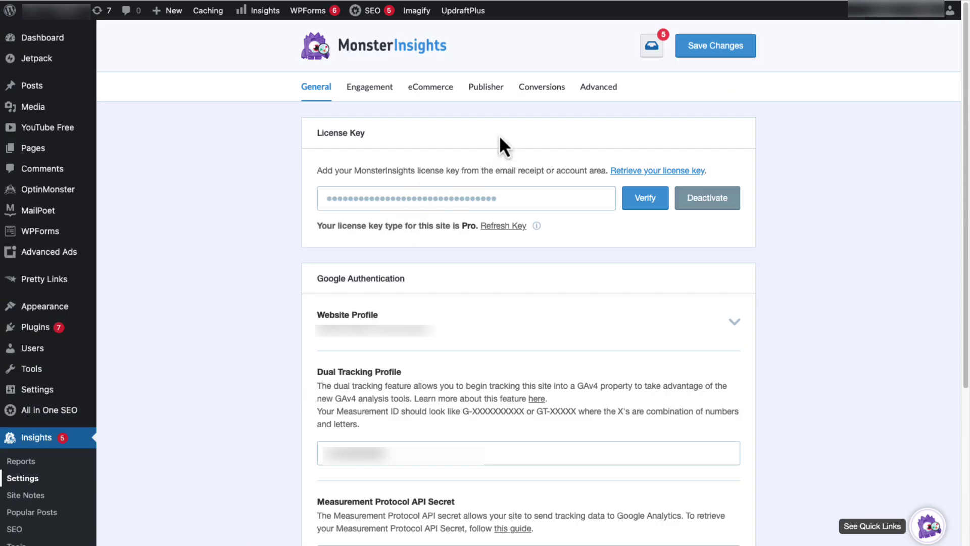
left_click(546, 90)
scroll(363, 227, "down", 8)
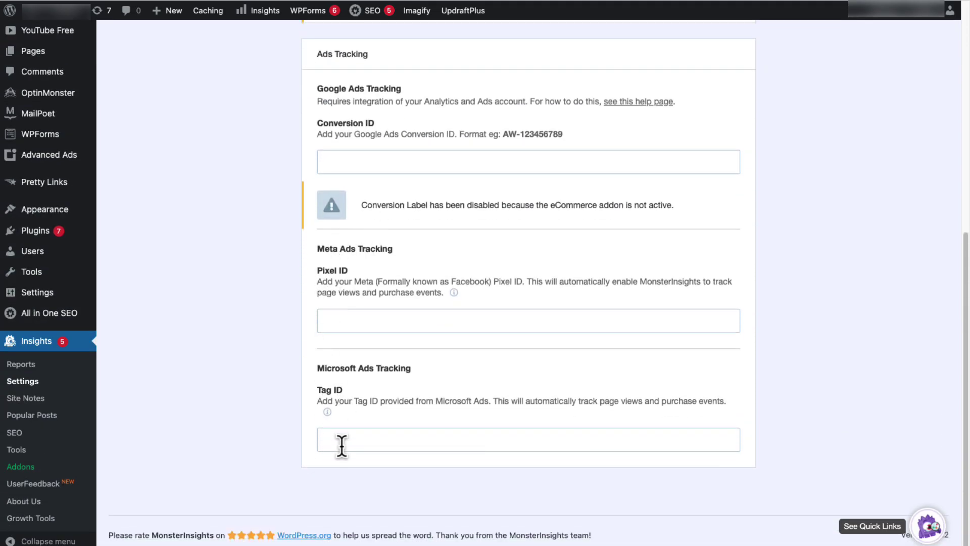
left_click(345, 440)
right_click(346, 441)
left_click(348, 437)
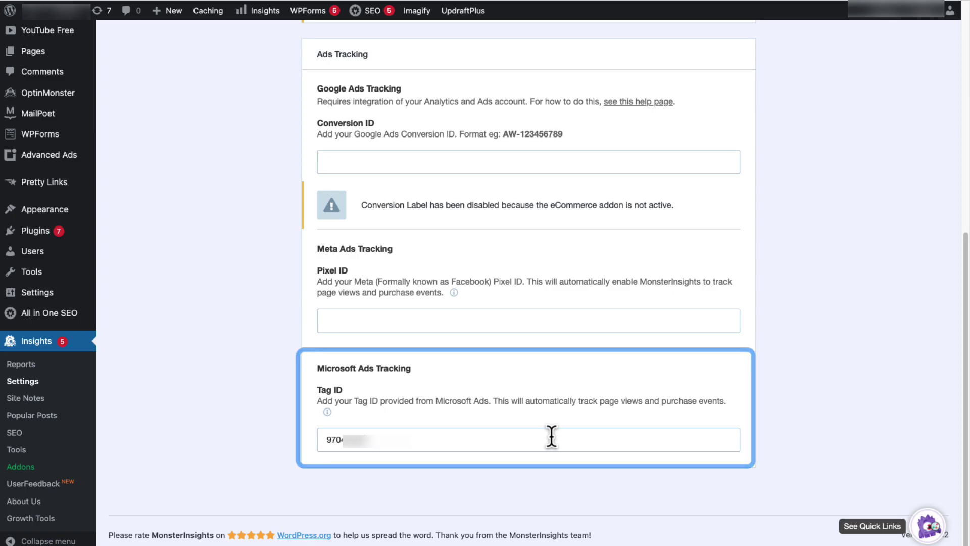
scroll(758, 303, "up", 8)
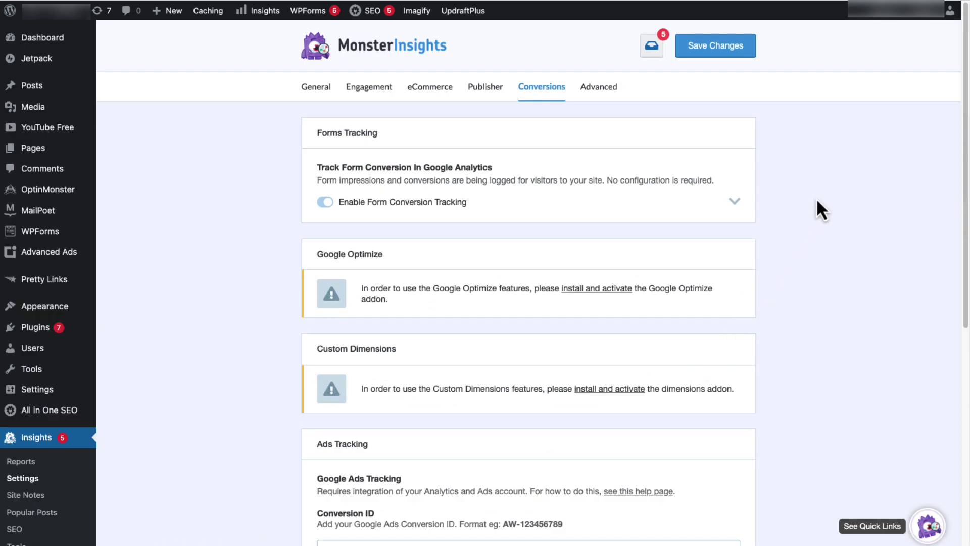
left_click(714, 48)
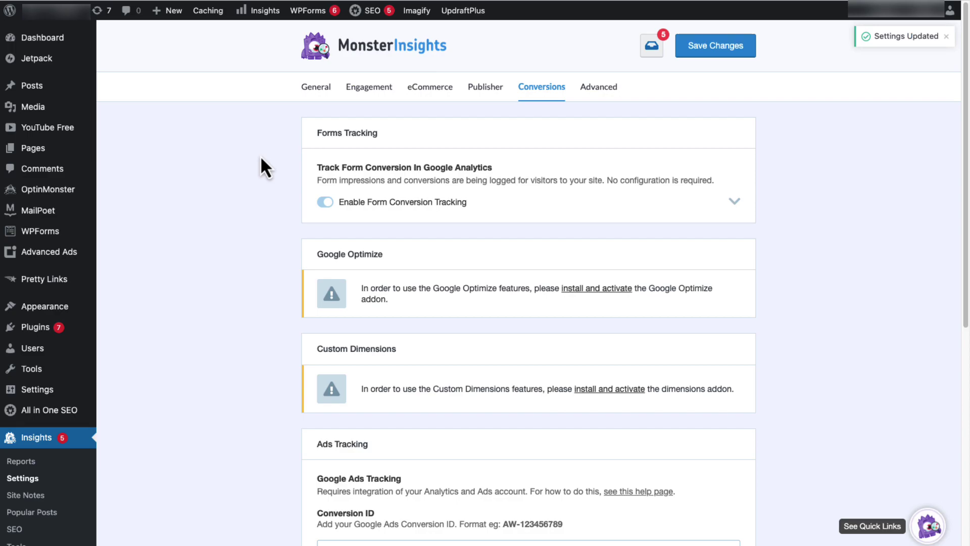